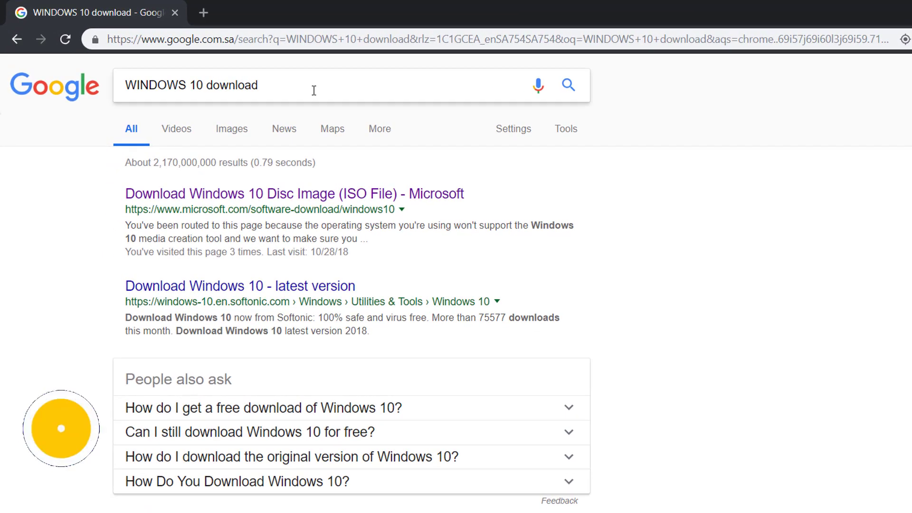
Rerun the Windows 10 download search and open the first Microsoft result's context menu.
click(314, 89)
key(Return)
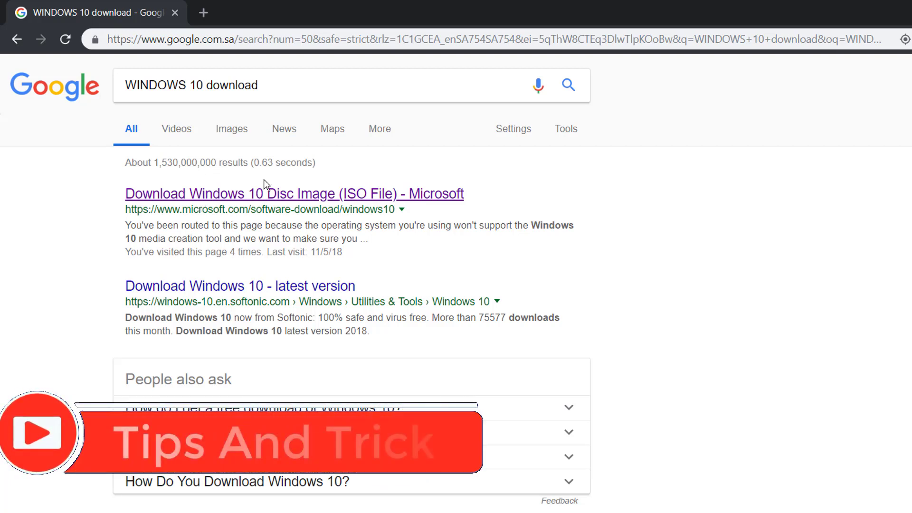
right_click(264, 193)
Open the Microsoft Windows 10 result in a new tab and download the media creation tool.
click(272, 202)
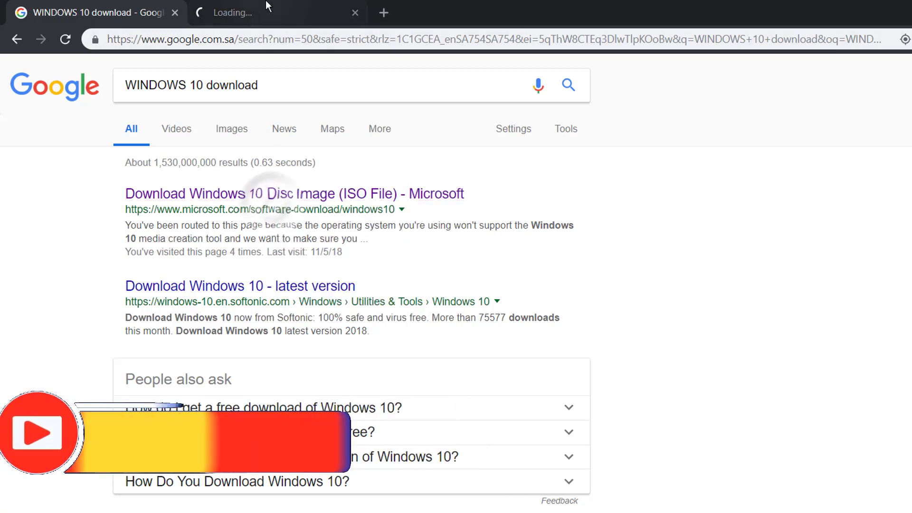
click(265, 2)
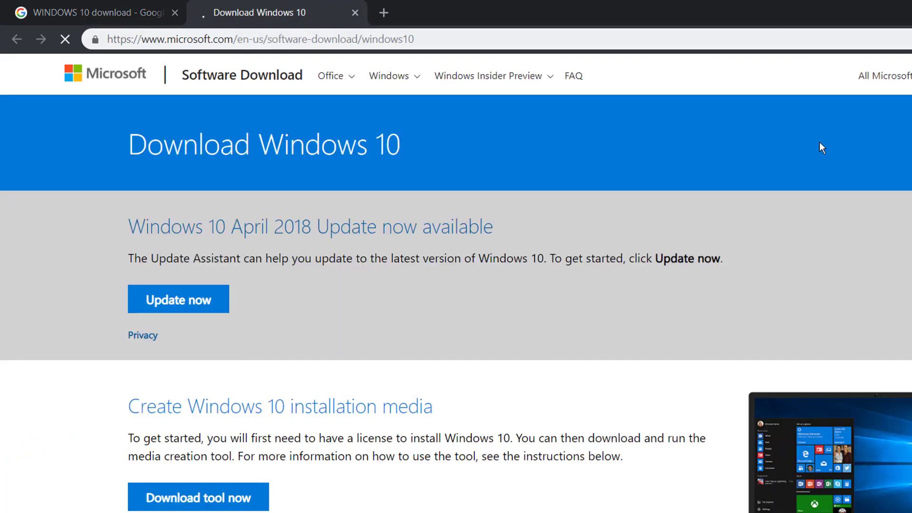
scroll(286, 366, down, 2)
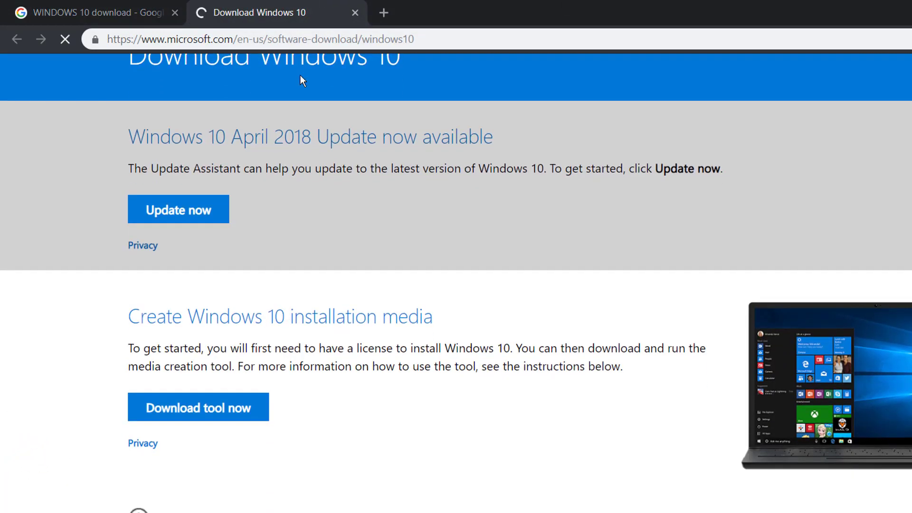
scroll(301, 71, up, 1)
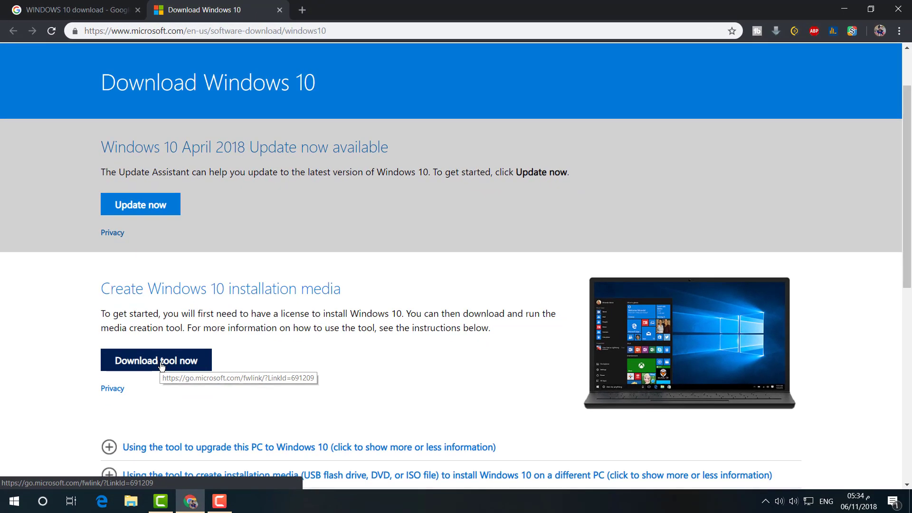
click(162, 366)
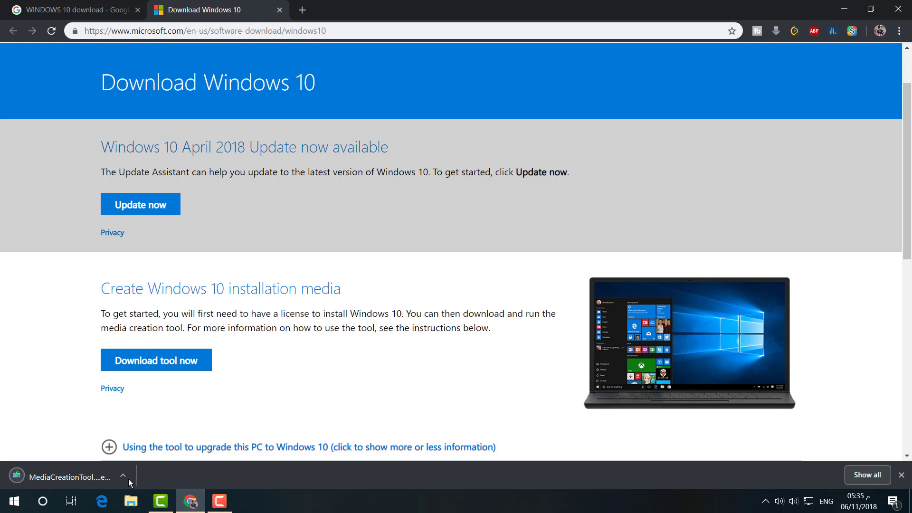
Launch MediaCreationTool, allow it at the UAC prompt, and accept the license terms.
click(65, 476)
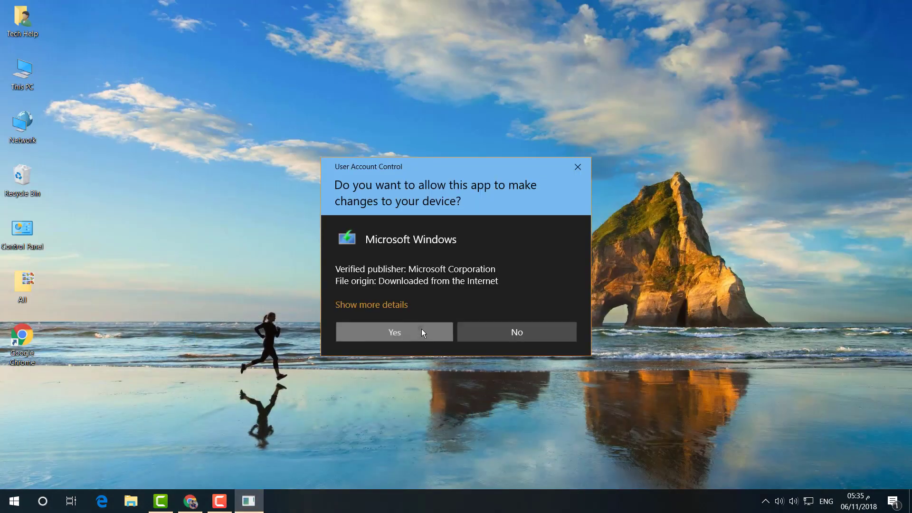
click(420, 329)
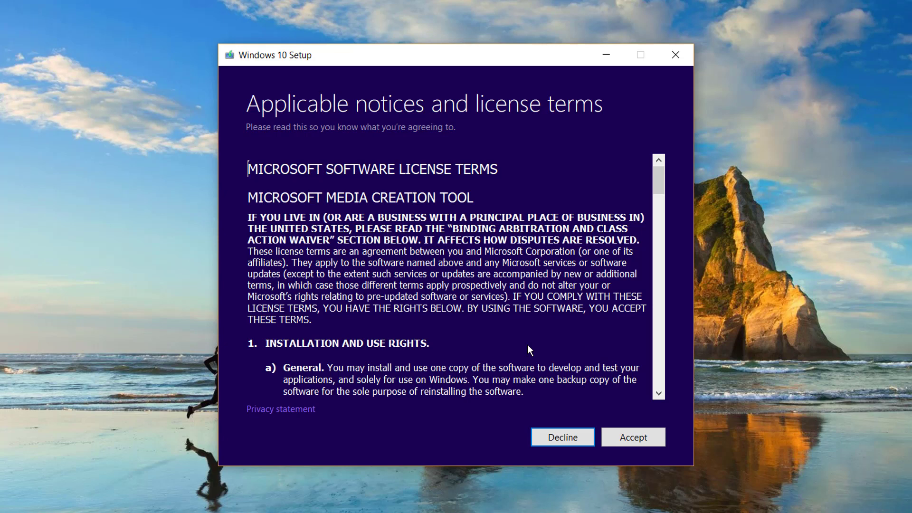
click(633, 440)
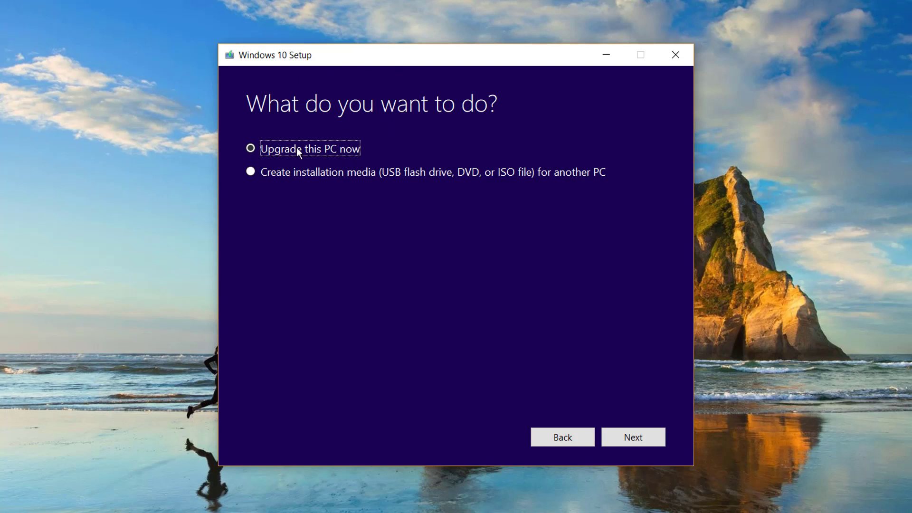
Select 'Create installation media (USB flash drive, DVD, or ISO file) for another PC'.
click(296, 172)
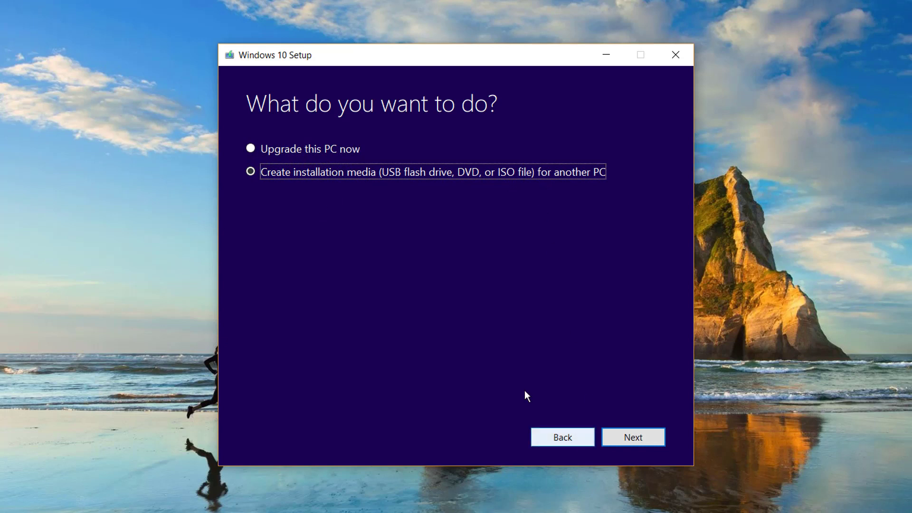
Confirm language English (United Kingdom), edition Windows 10 and architecture 64-bit (x64).
click(632, 438)
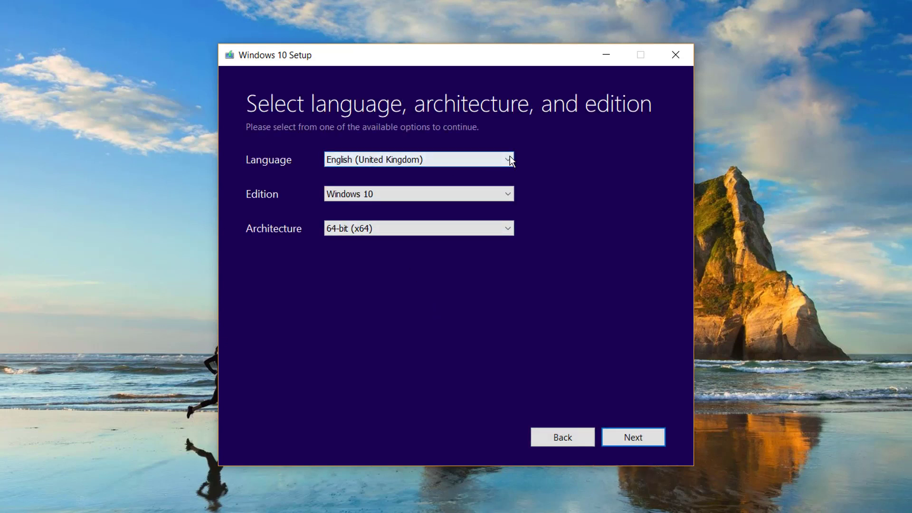
click(507, 159)
mouse_move(507, 379)
mouse_down()
mouse_move(505, 434)
mouse_move(515, 303)
mouse_up()
click(554, 263)
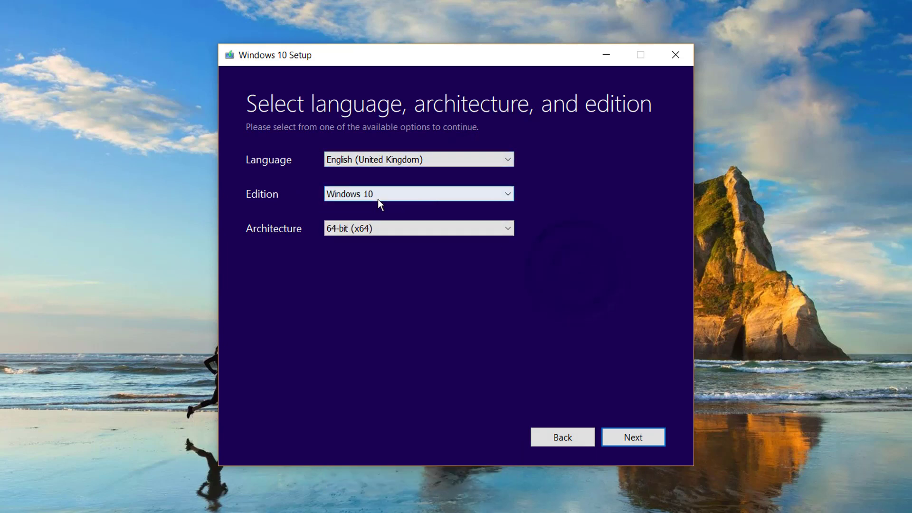
click(508, 192)
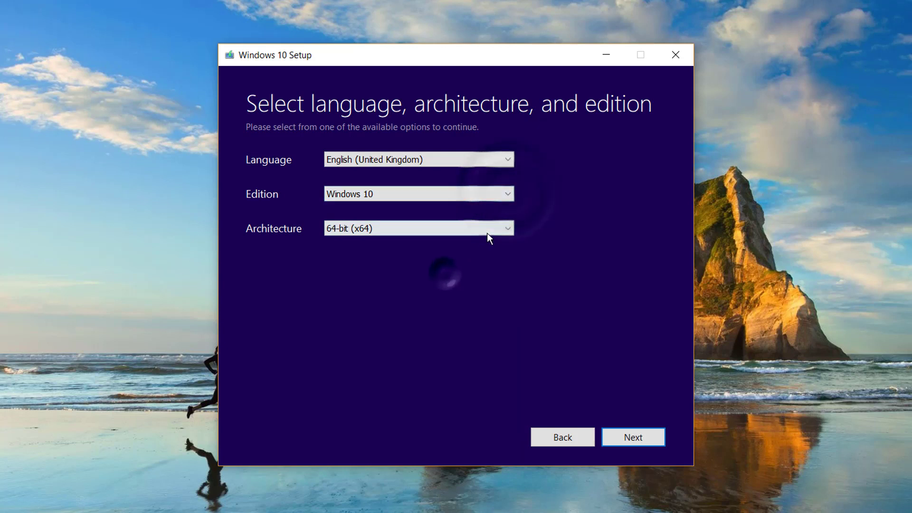
click(505, 228)
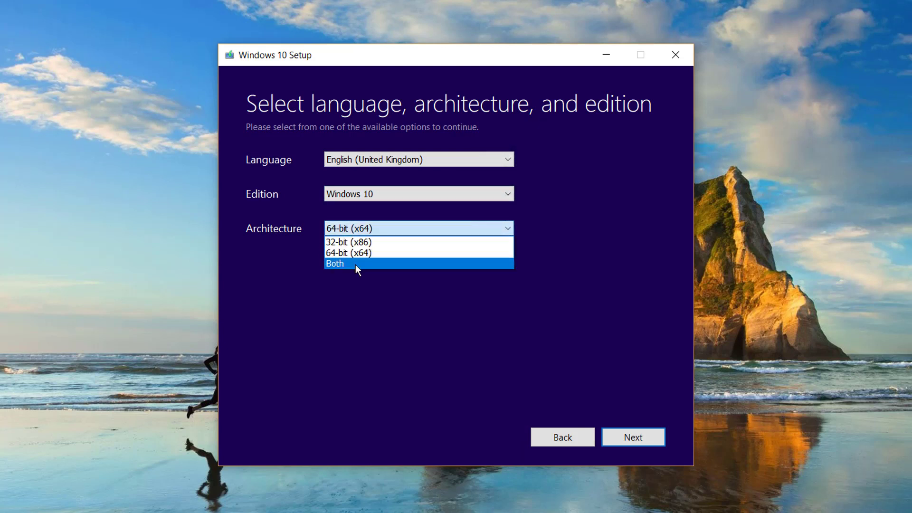
click(361, 257)
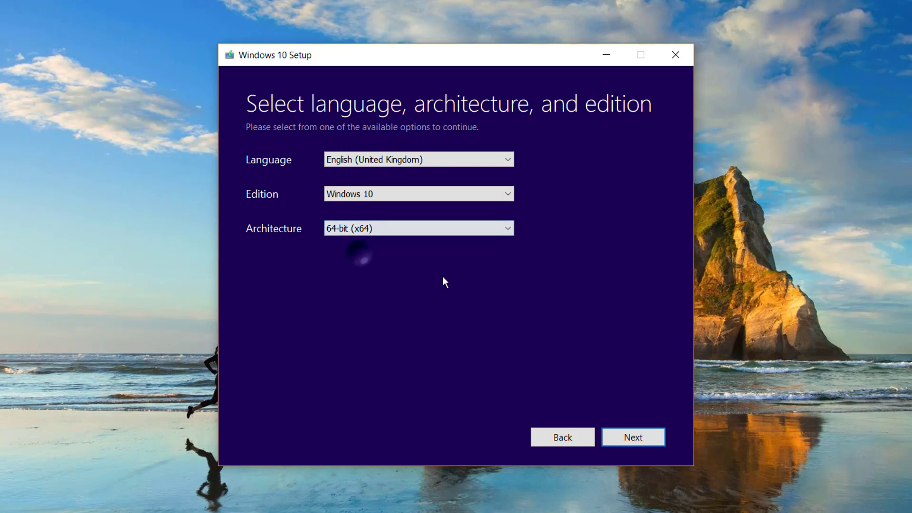
click(642, 439)
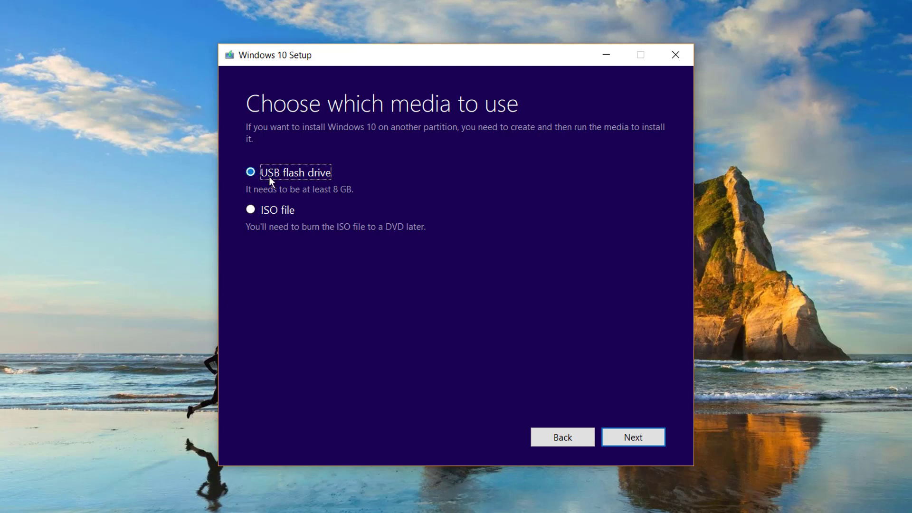
Choose ISO file as the media type and continue.
click(274, 209)
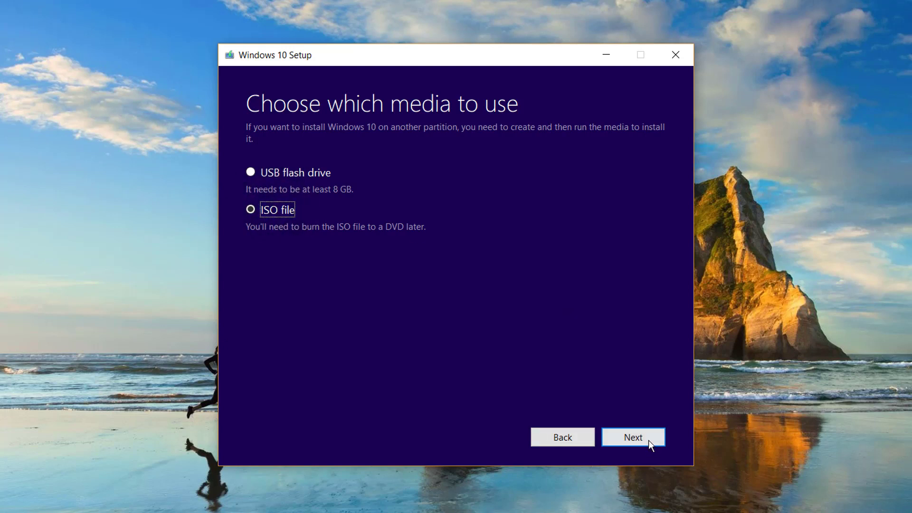
click(620, 430)
Open the save dialog, pick the Desktop folder, and begin editing the ISO file name.
click(639, 442)
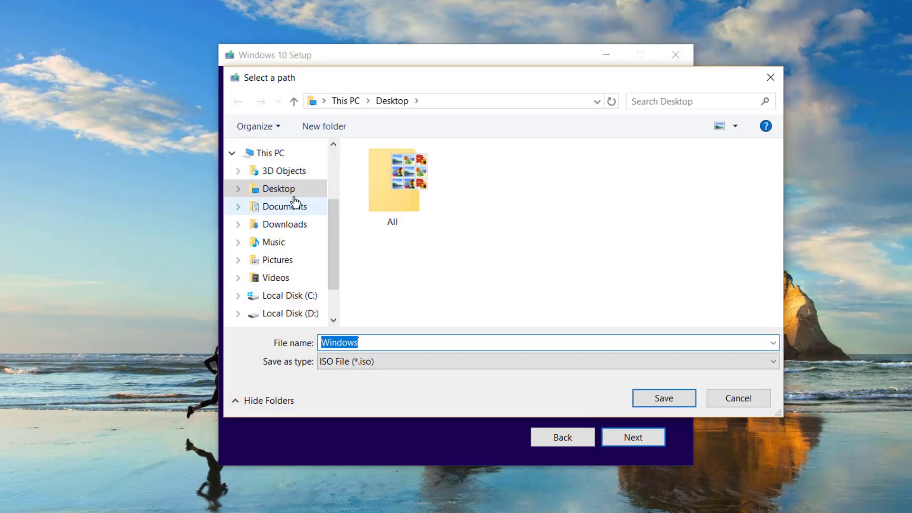
click(285, 187)
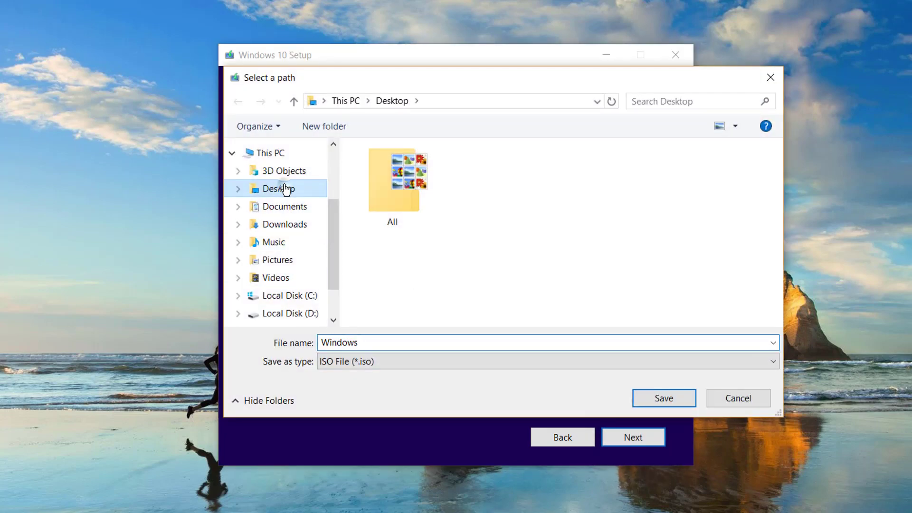
double_click(384, 342)
click(384, 342)
text(10 )
text(64 bit)
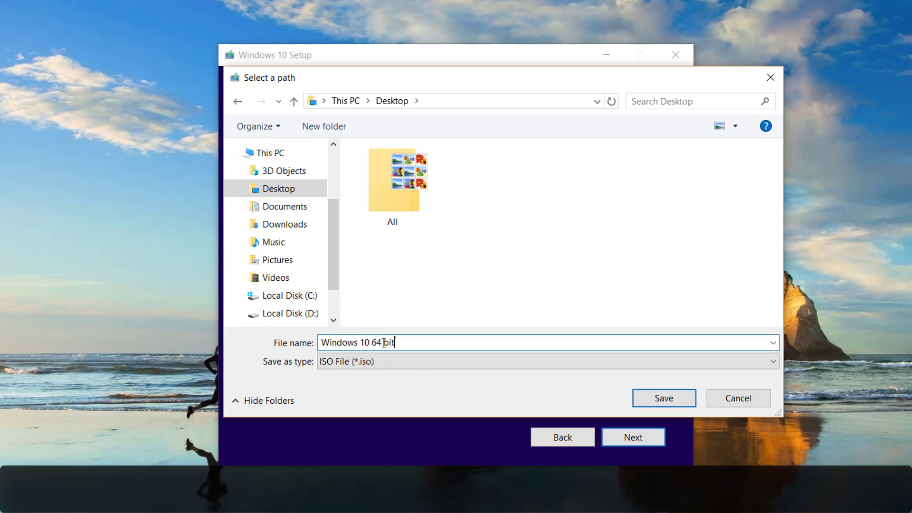
click(671, 396)
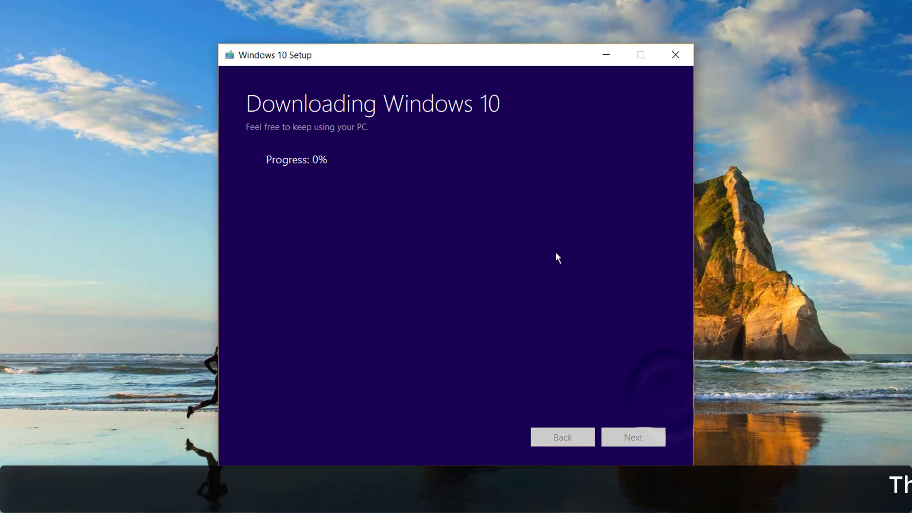